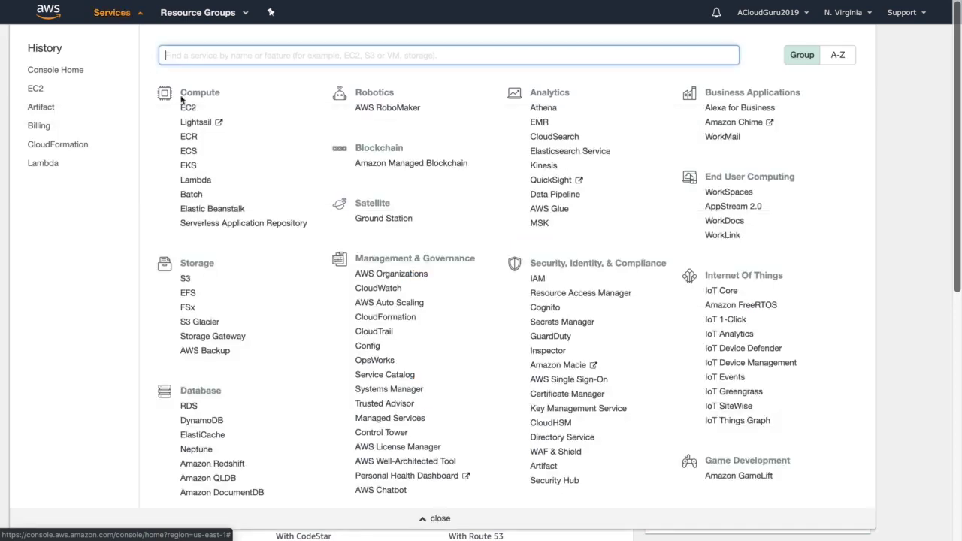
- Start launching an EC2 instance from the Amazon Linux 2 AMI (64-bit x86), keeping the default instance type and instance details
{"action": "left_click", "coordinate": [188, 108]}
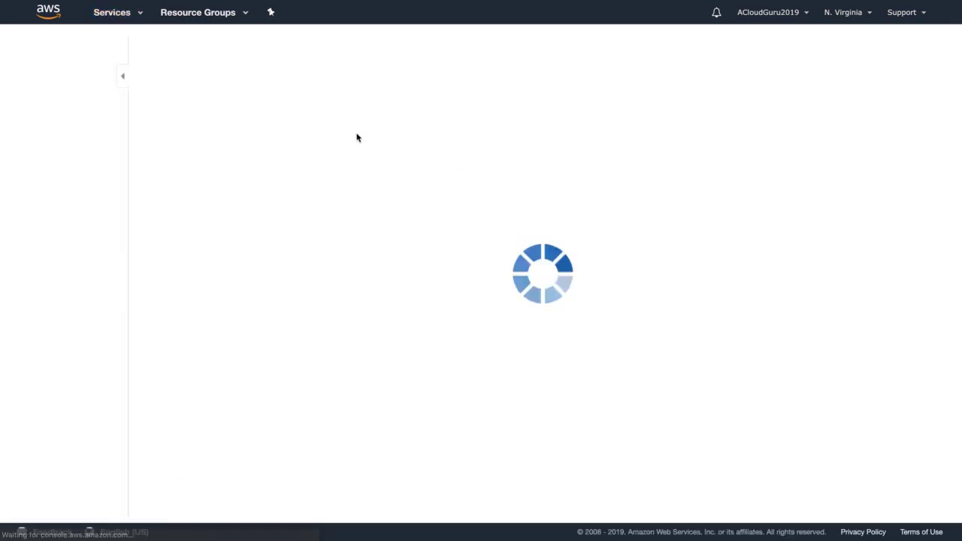
{"action": "left_click", "coordinate": [221, 81]}
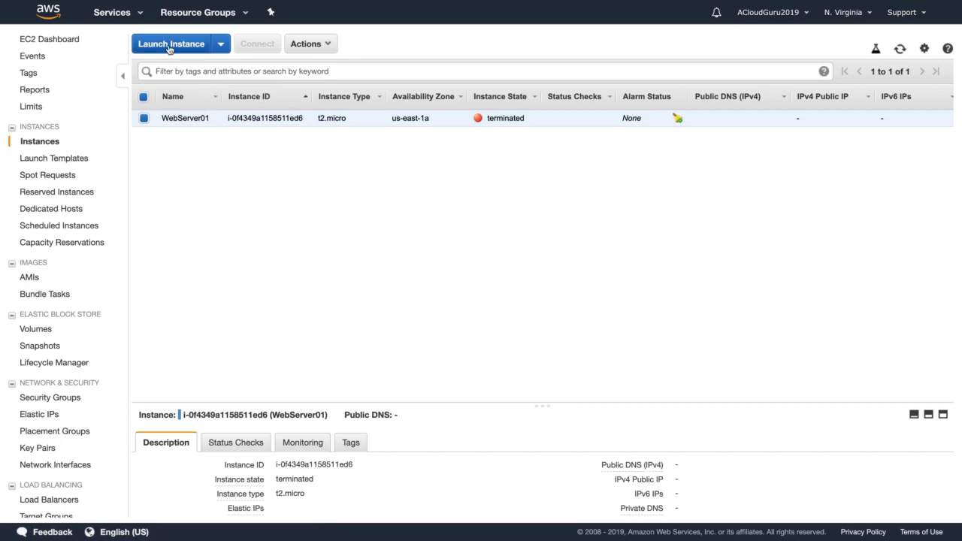
{"action": "left_click", "coordinate": [169, 45]}
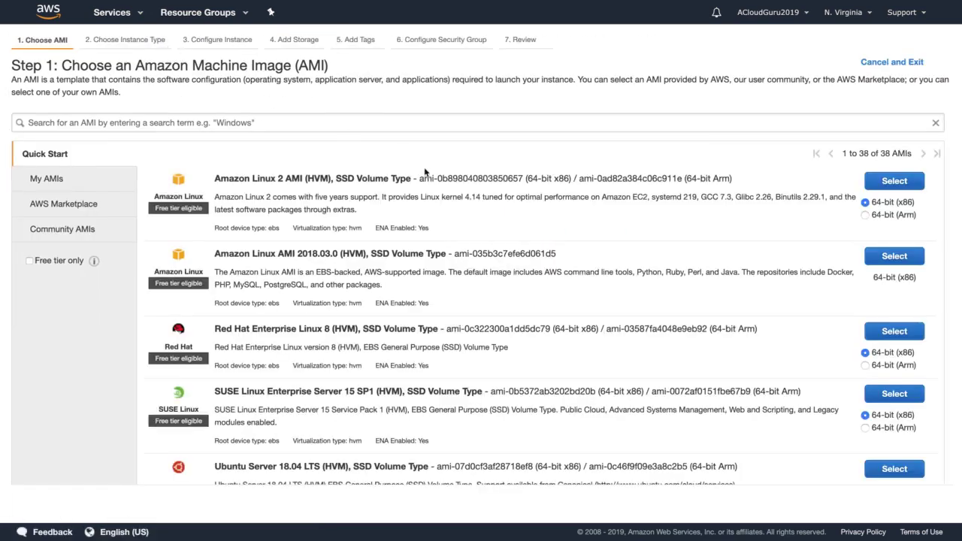
{"action": "left_click", "coordinate": [894, 181]}
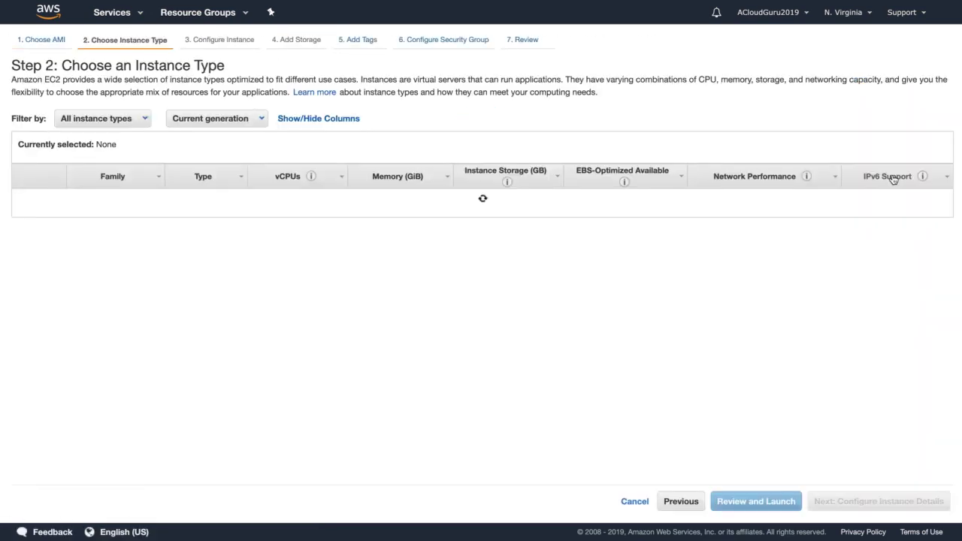
{"action": "left_click", "coordinate": [911, 501]}
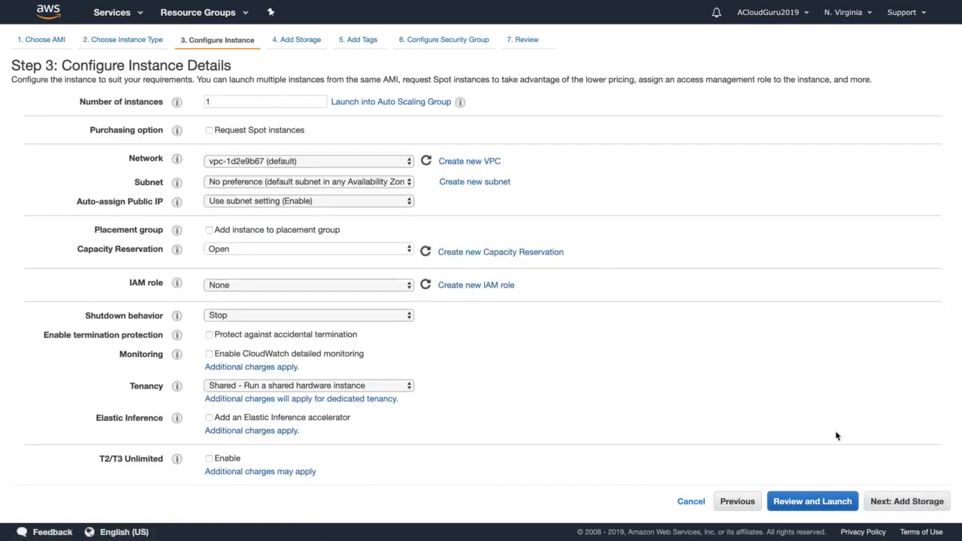
{"action": "left_click", "coordinate": [896, 503]}
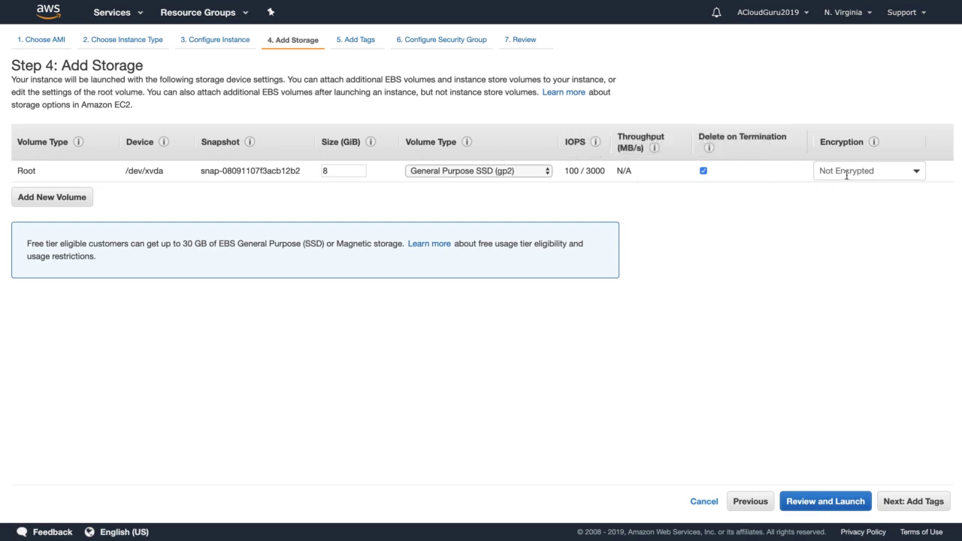
- Try the (default) aws/ebs encryption key on the root volume, and return its encryption to Not Encrypted
{"action": "left_click", "coordinate": [918, 176]}
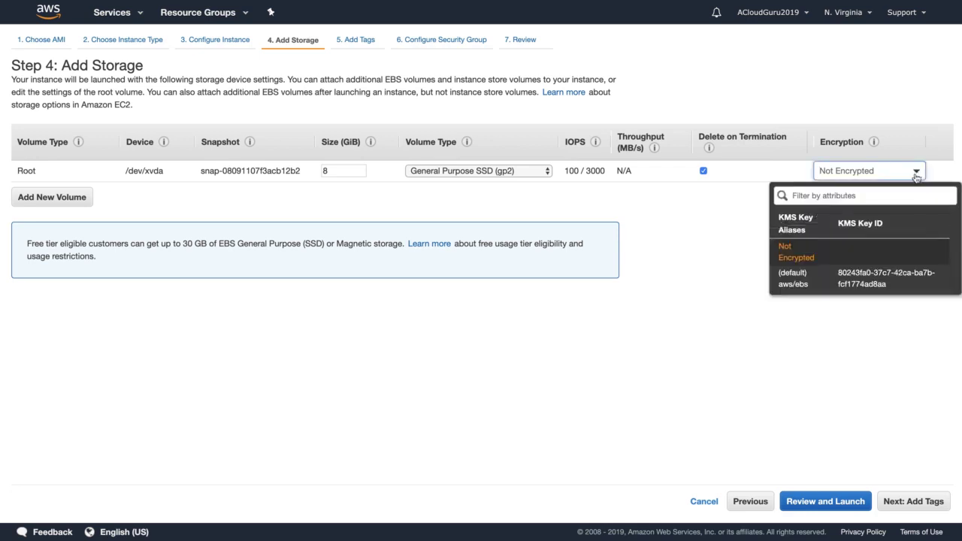
{"action": "left_click", "coordinate": [805, 285]}
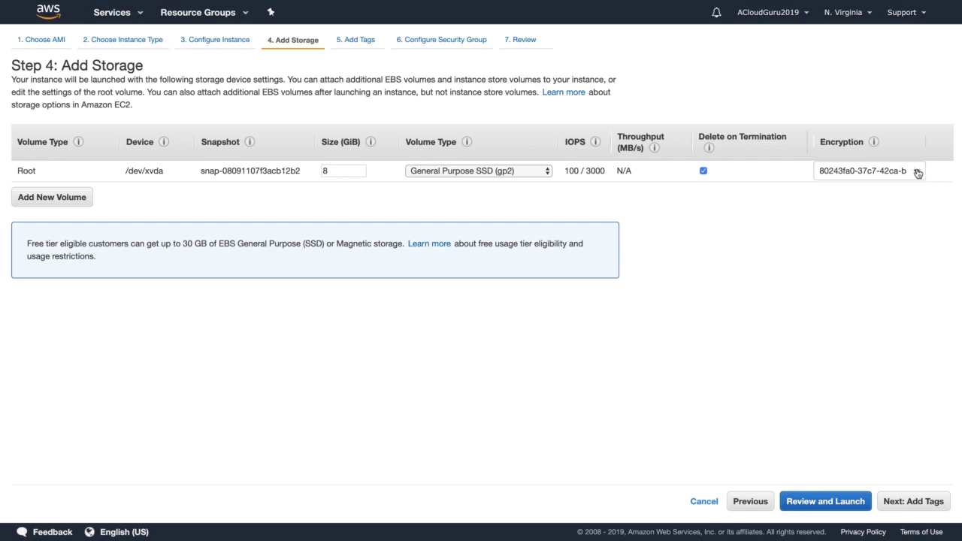
{"action": "left_click", "coordinate": [917, 172]}
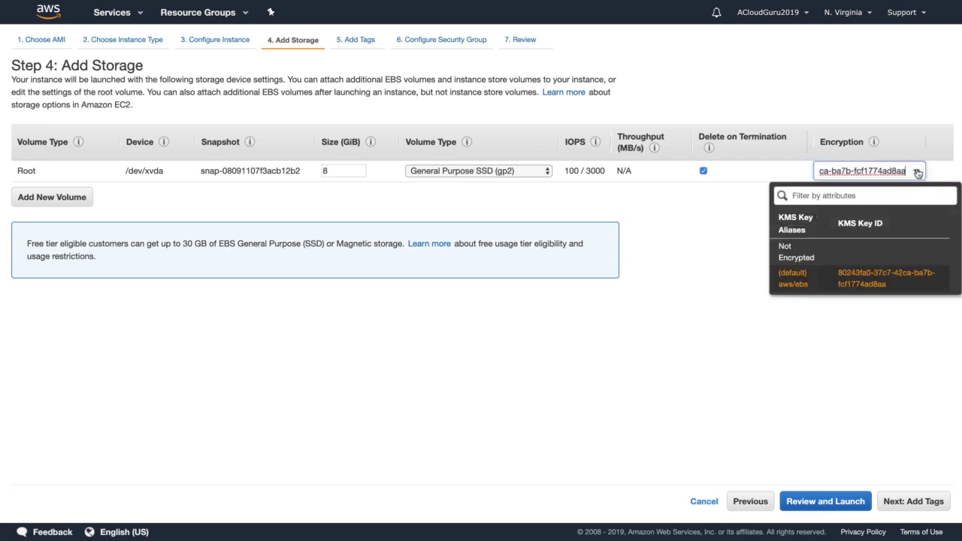
{"action": "left_click", "coordinate": [804, 256]}
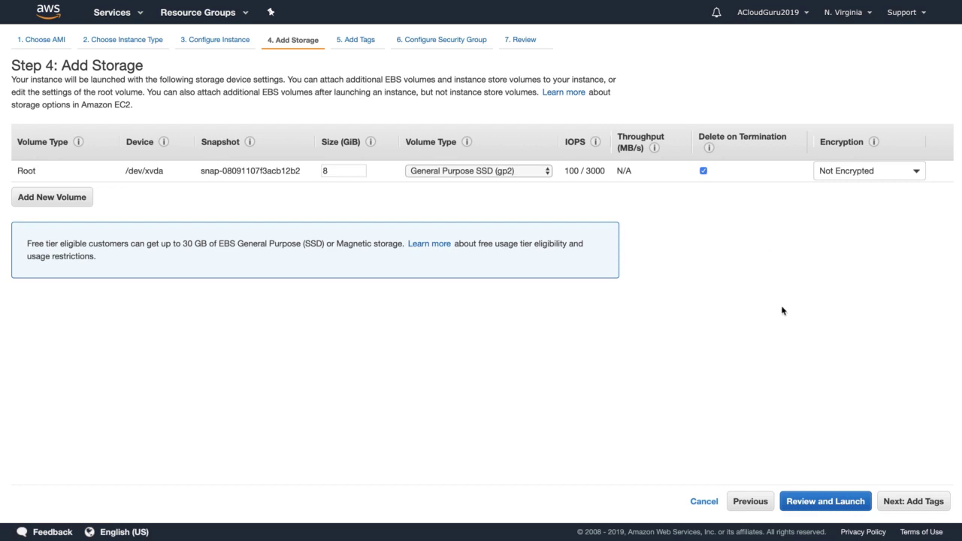
- Keep the storage settings and add a tag with the key Name and the value UnencryptedRDV
{"action": "left_click", "coordinate": [901, 499]}
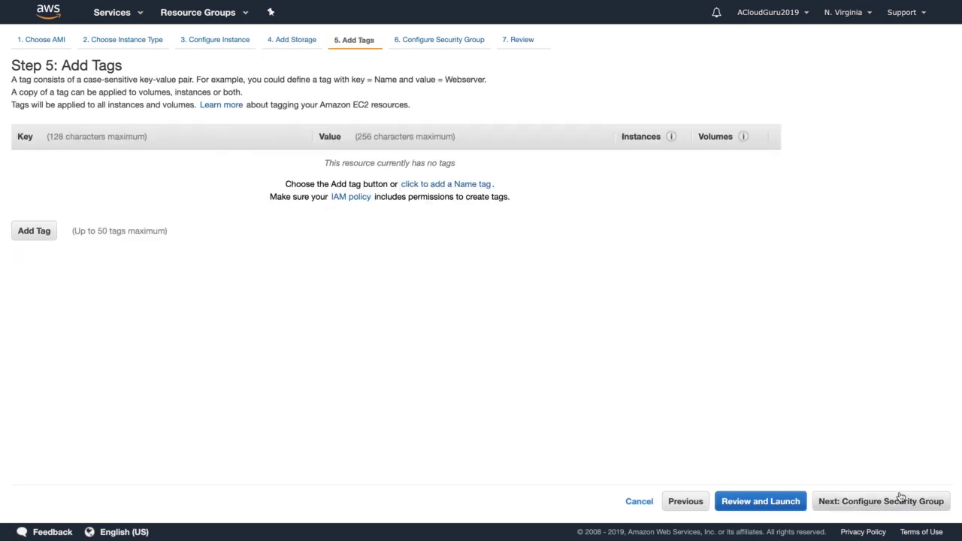
{"action": "left_click", "coordinate": [32, 233]}
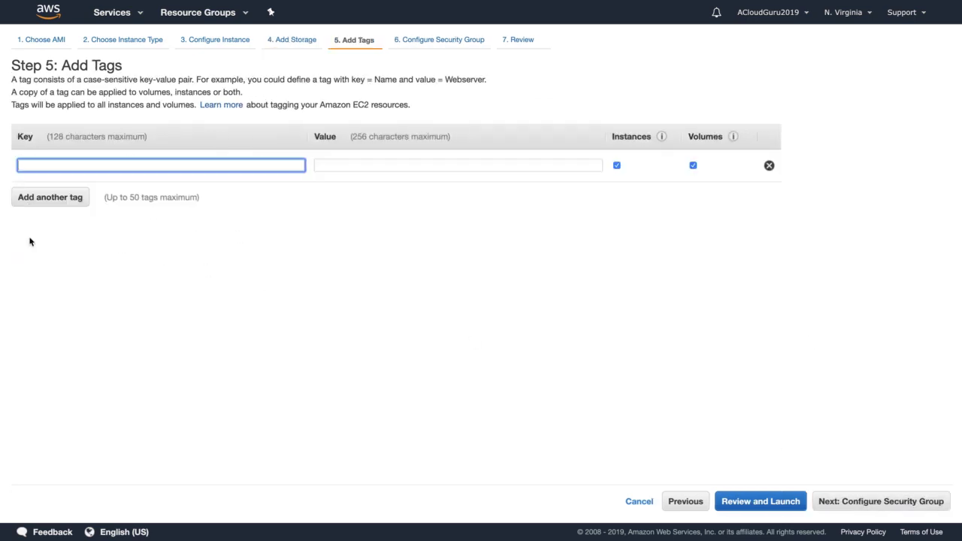
{"action": "type", "text": "Name"}
{"action": "key", "text": "Tab"}
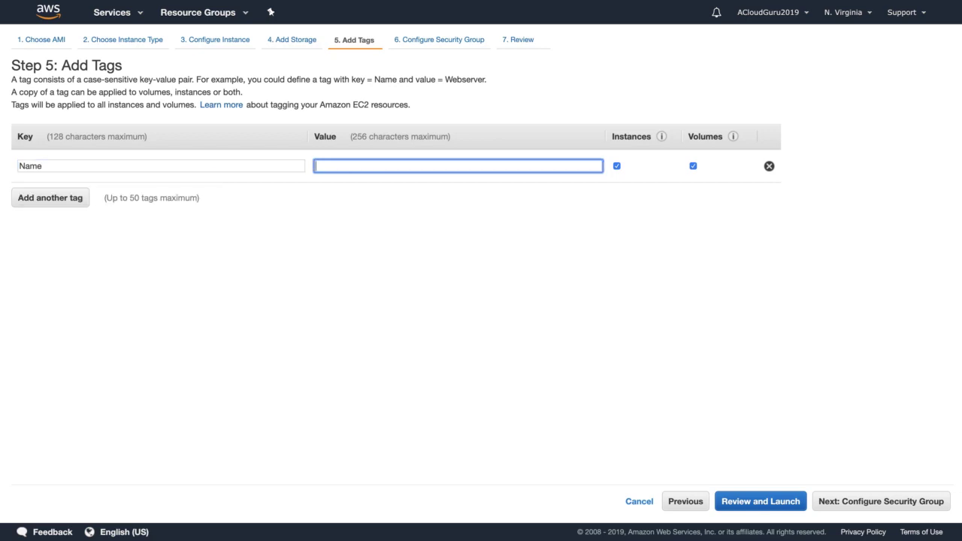
{"action": "type", "text": "UlnecryptedRDV"}
{"action": "left_click", "coordinate": [650, 265]}
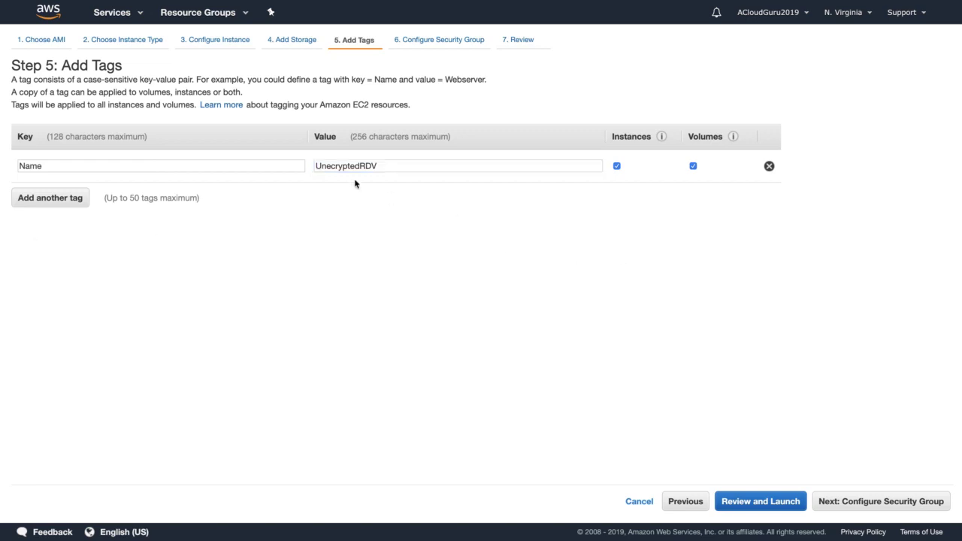
{"action": "left_click", "coordinate": [331, 167]}
{"action": "type", "text": "n"}
{"action": "left_click", "coordinate": [599, 281]}
- Assign the existing security group WebDMZ to the instance and proceed to the launch review
{"action": "left_click", "coordinate": [868, 500]}
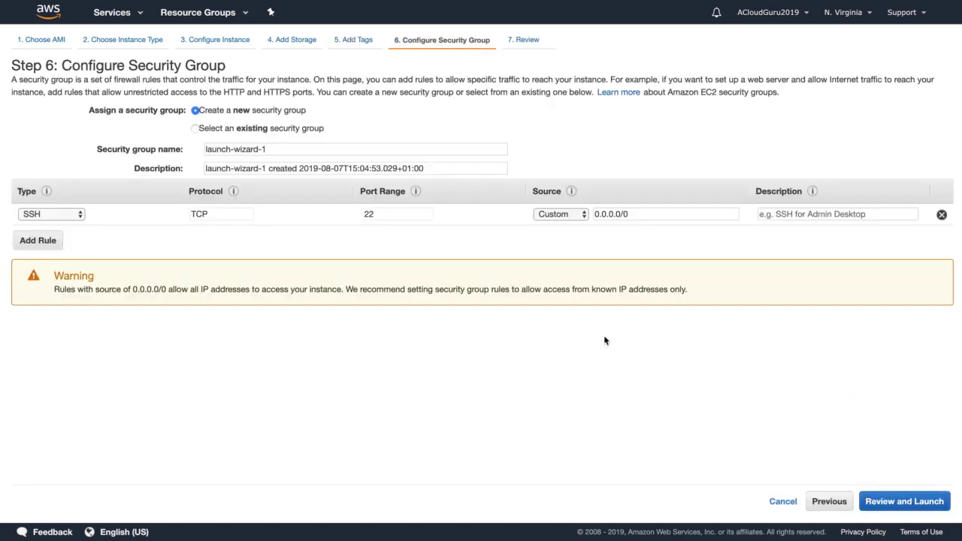
{"action": "left_click", "coordinate": [253, 127]}
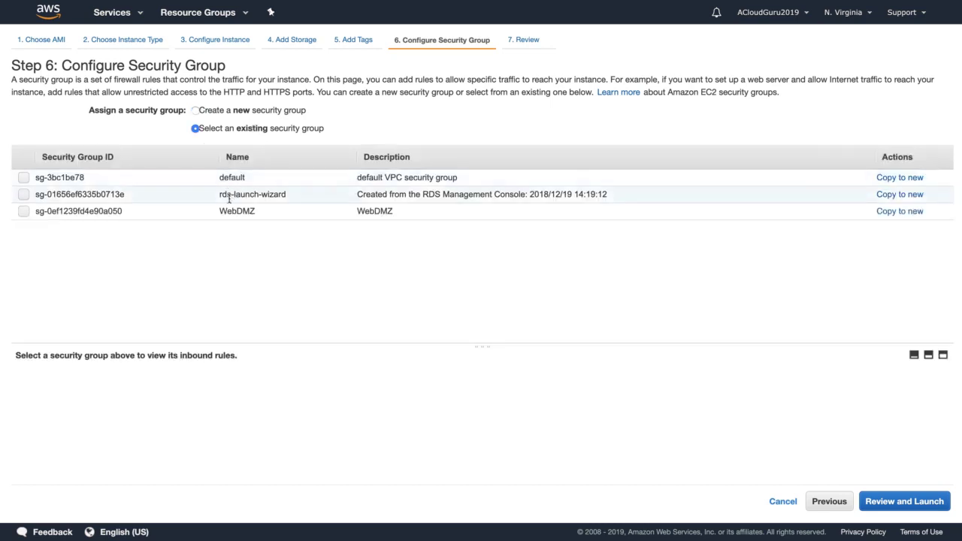
{"action": "left_click", "coordinate": [231, 210]}
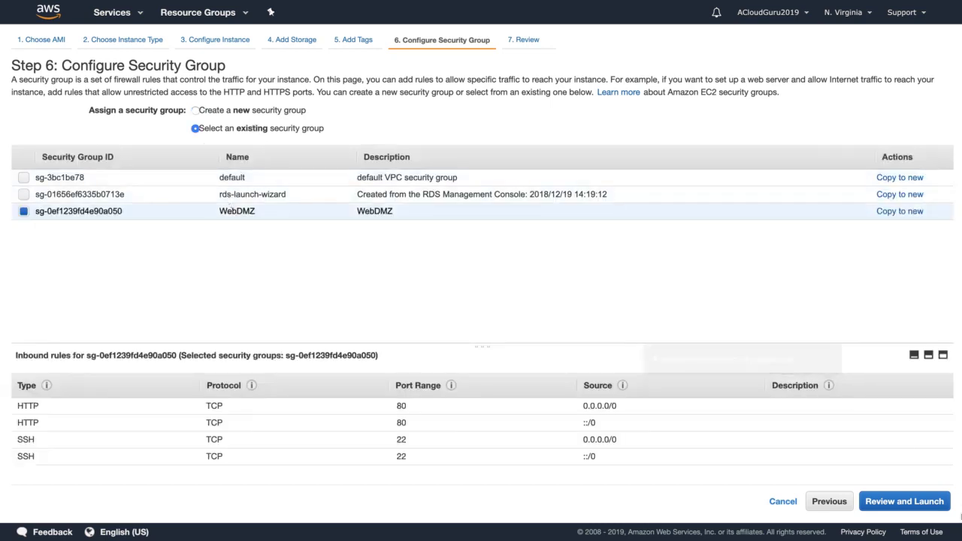
{"action": "left_click", "coordinate": [913, 504]}
- Launch the instance with the existing key pair MyPrivateKey, acknowledging access to its key file, and show the instances list
{"action": "left_click", "coordinate": [930, 505]}
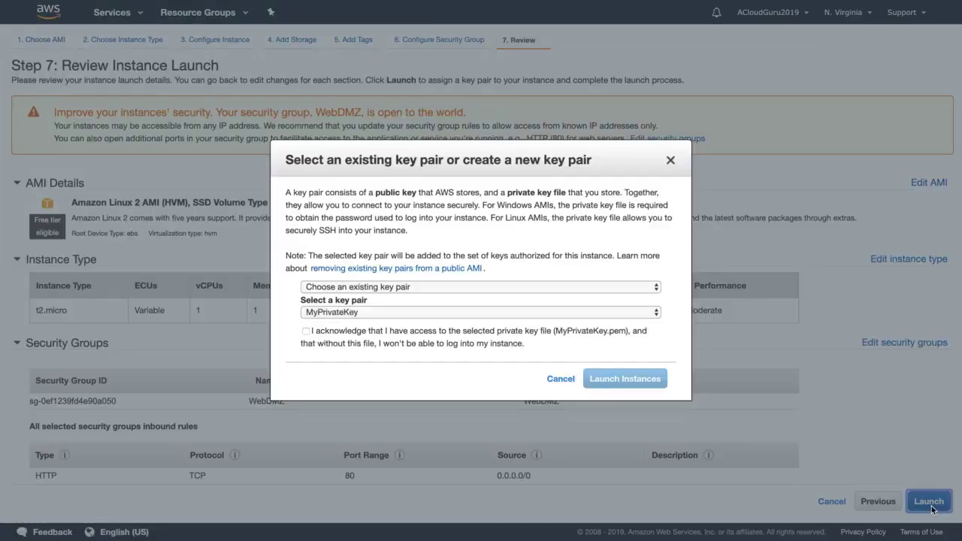
{"action": "left_click", "coordinate": [306, 331]}
{"action": "left_click", "coordinate": [622, 379]}
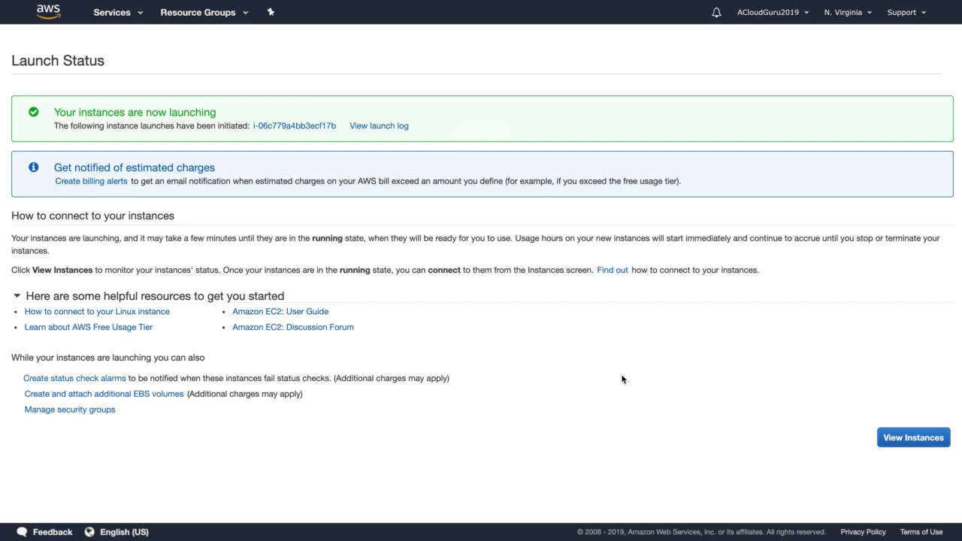
{"action": "left_click", "coordinate": [915, 443]}
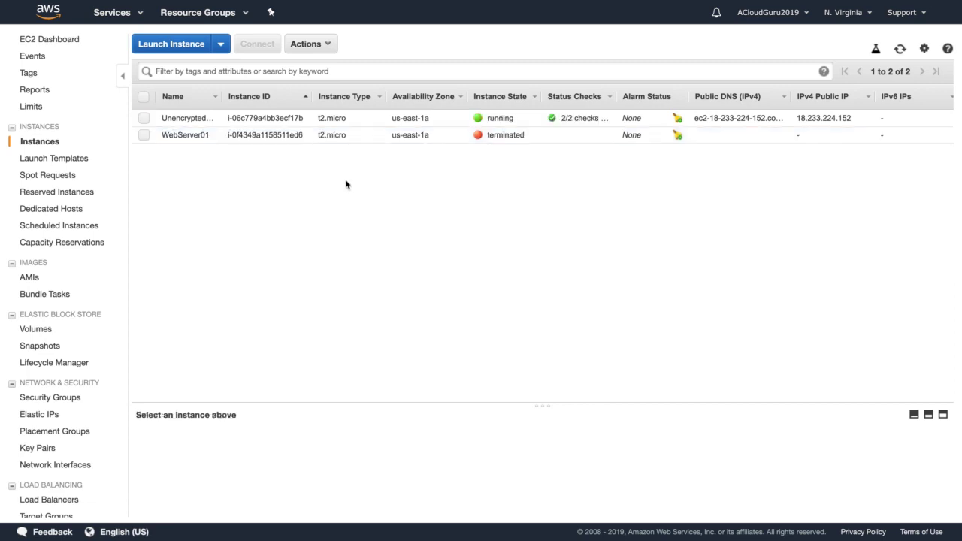
- Create a snapshot of the UnencryptedRDV volume with the description "MyUnencrypted Snap"
{"action": "left_click", "coordinate": [39, 331]}
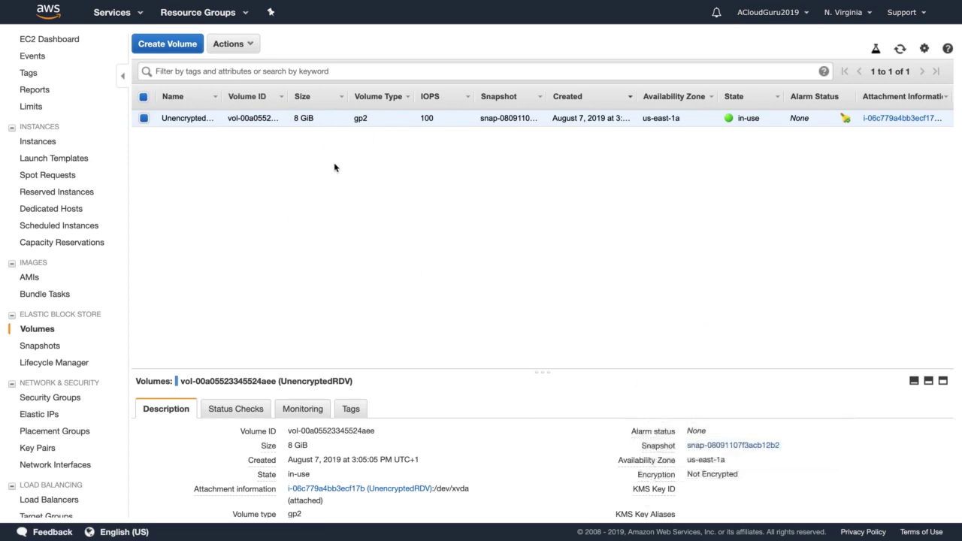
{"action": "left_click", "coordinate": [234, 46]}
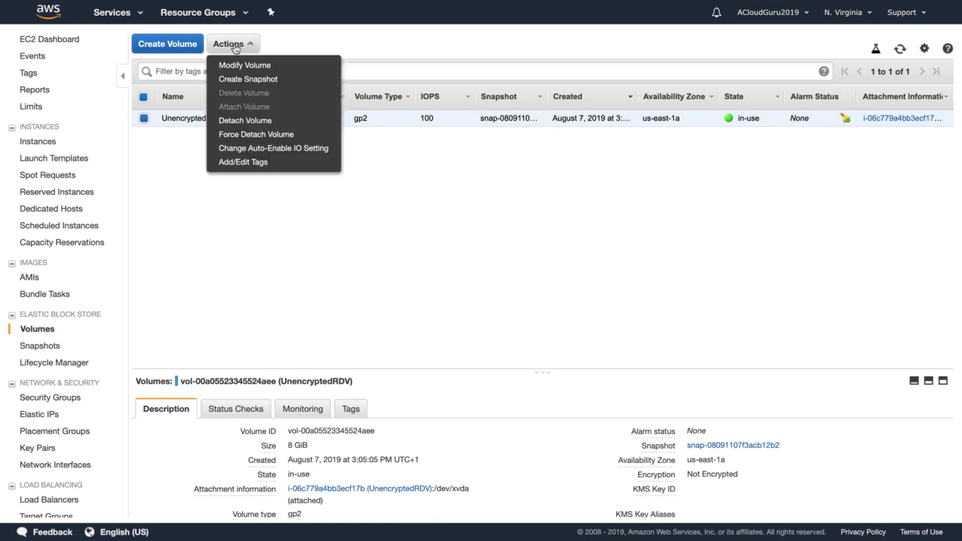
{"action": "left_click", "coordinate": [251, 80]}
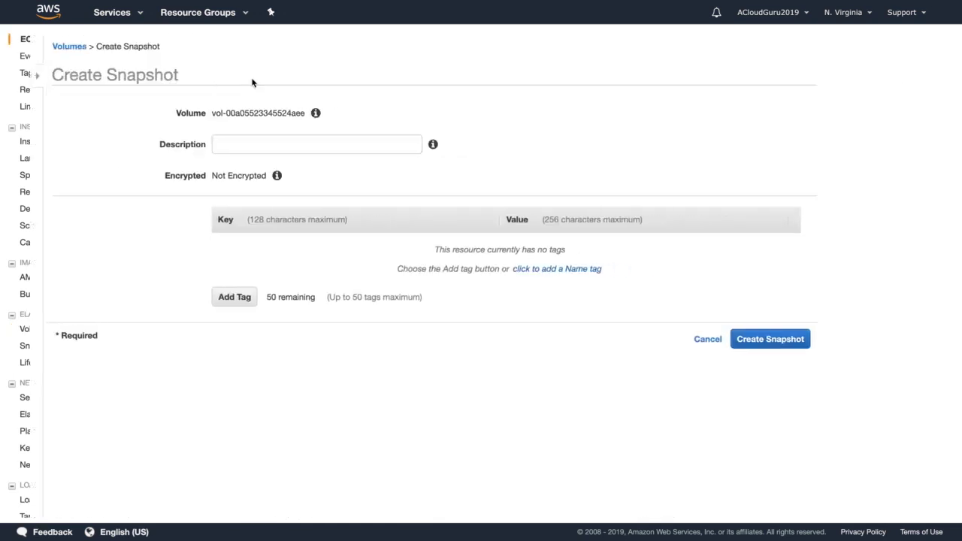
{"action": "left_click", "coordinate": [202, 142]}
{"action": "type", "text": "MyU"}
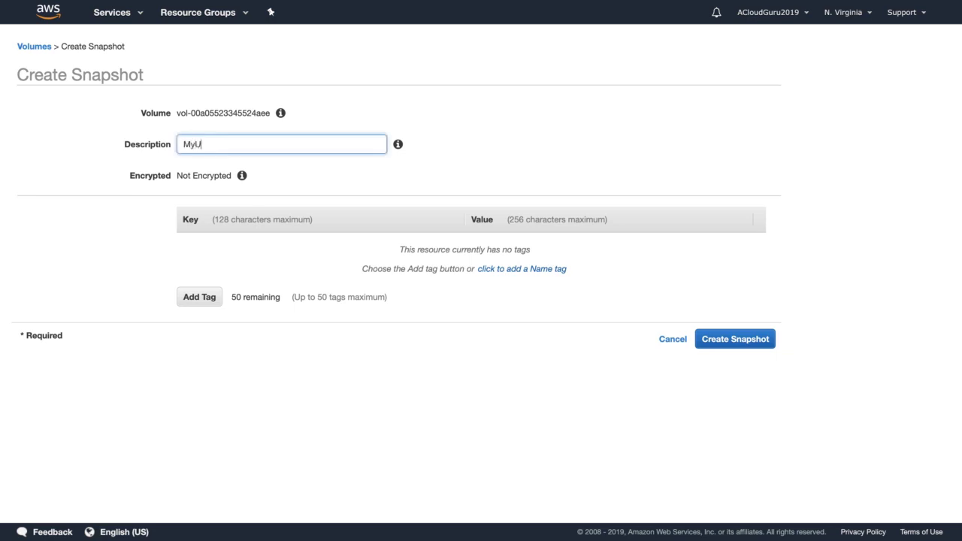
{"action": "type", "text": "nencrypted Snap"}
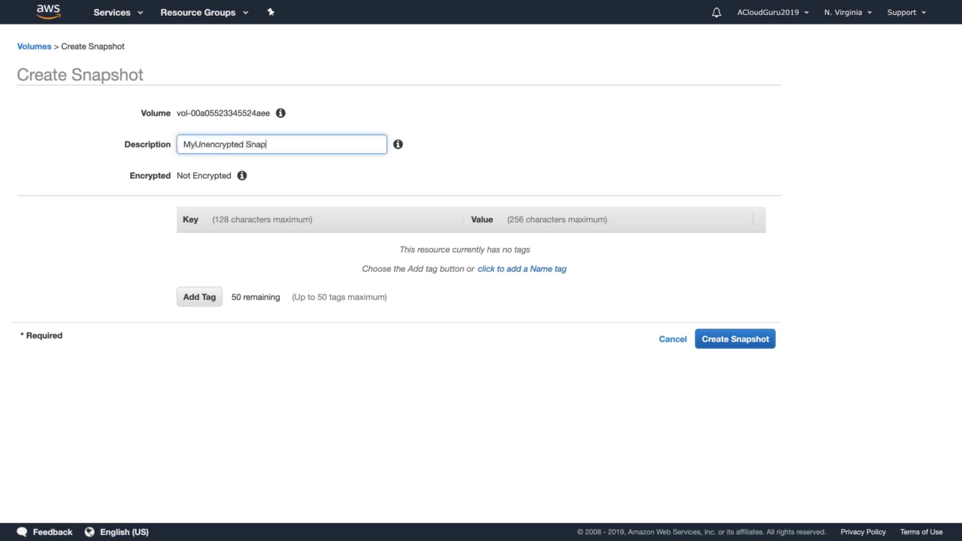
{"action": "left_click", "coordinate": [758, 344]}
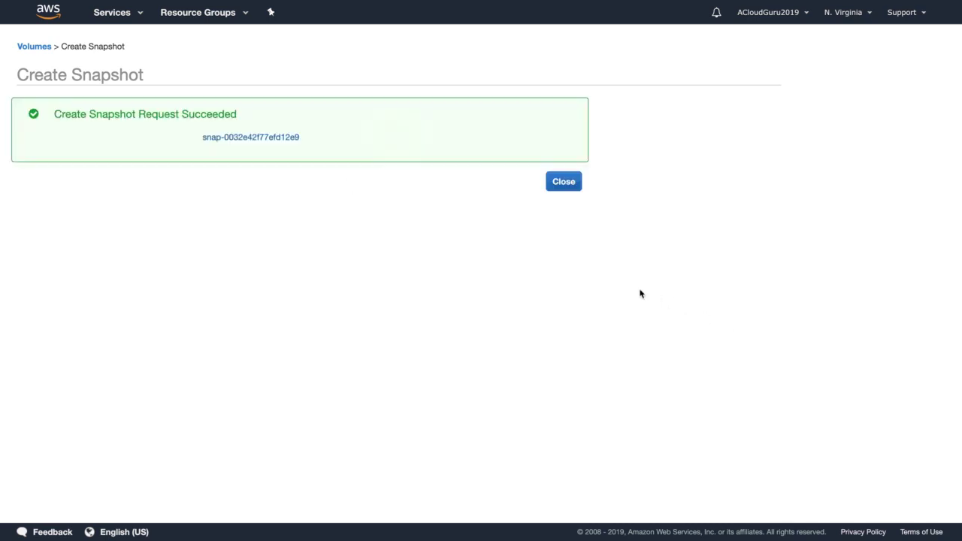
{"action": "left_click", "coordinate": [569, 184]}
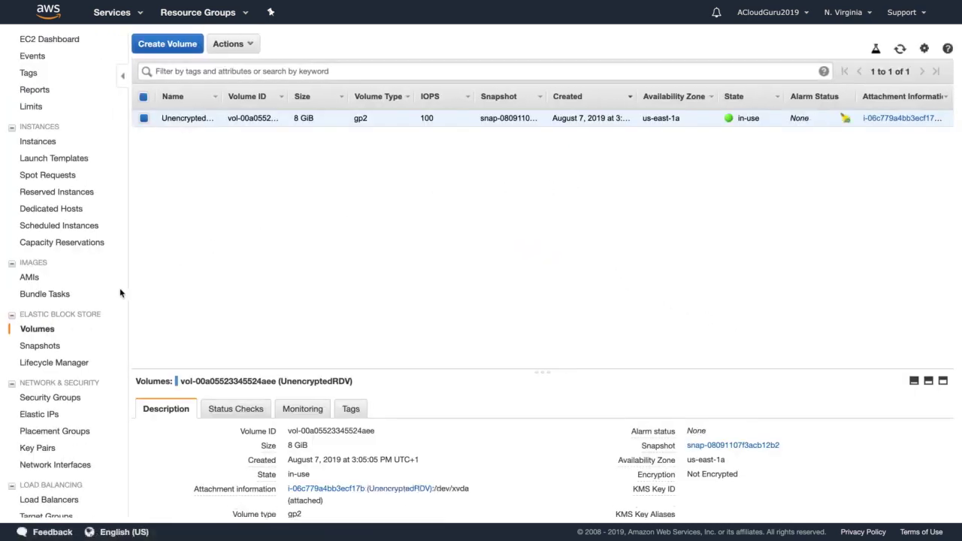
- Copy the MyUnencrypted Snap snapshot within US East (N. Virginia) with encryption enabled and the description "EncryptedSnap"
{"action": "left_click", "coordinate": [41, 346]}
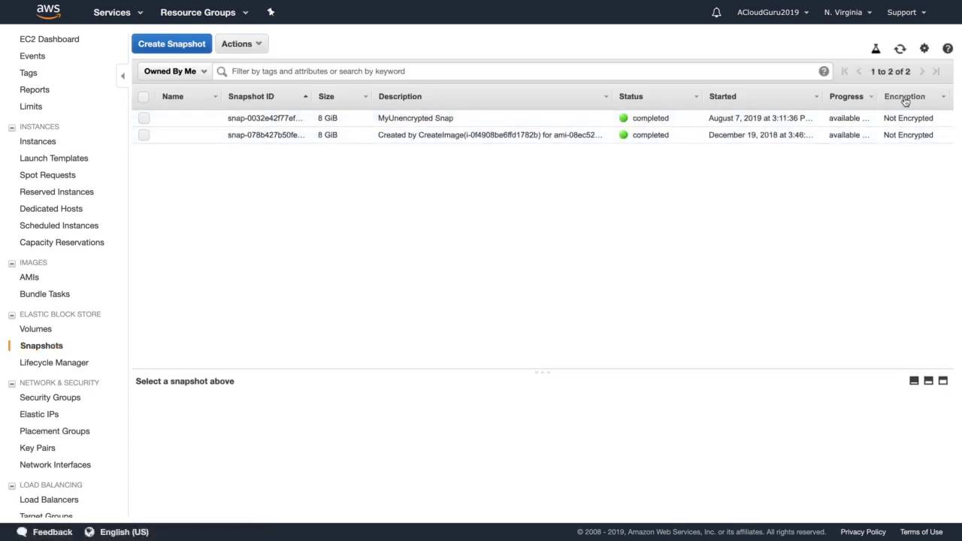
{"action": "left_click", "coordinate": [142, 118]}
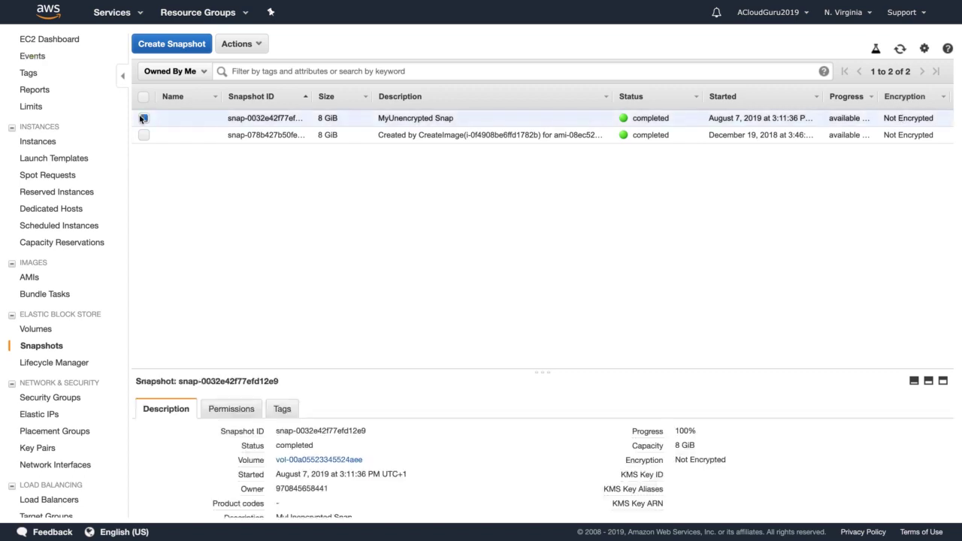
{"action": "left_click", "coordinate": [260, 45]}
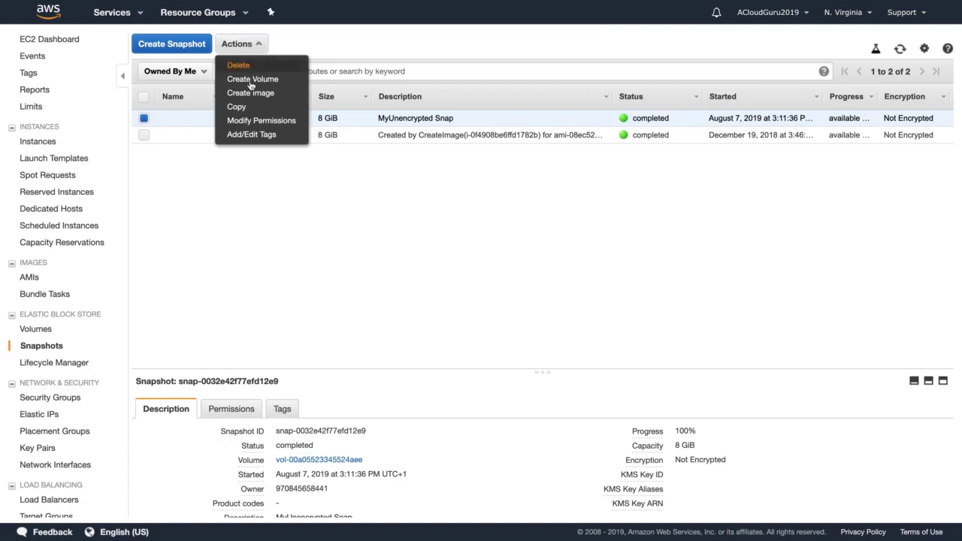
{"action": "left_click", "coordinate": [243, 107]}
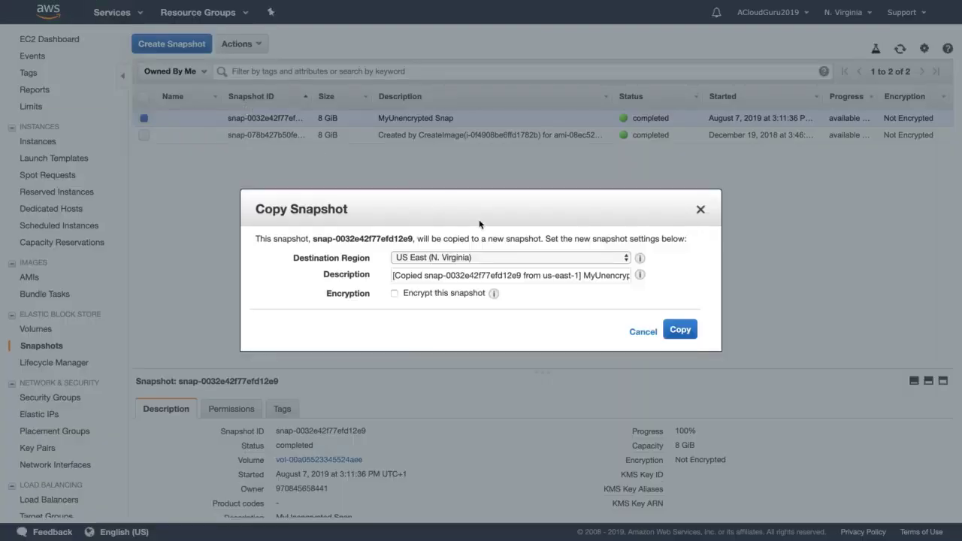
{"action": "left_click", "coordinate": [395, 295]}
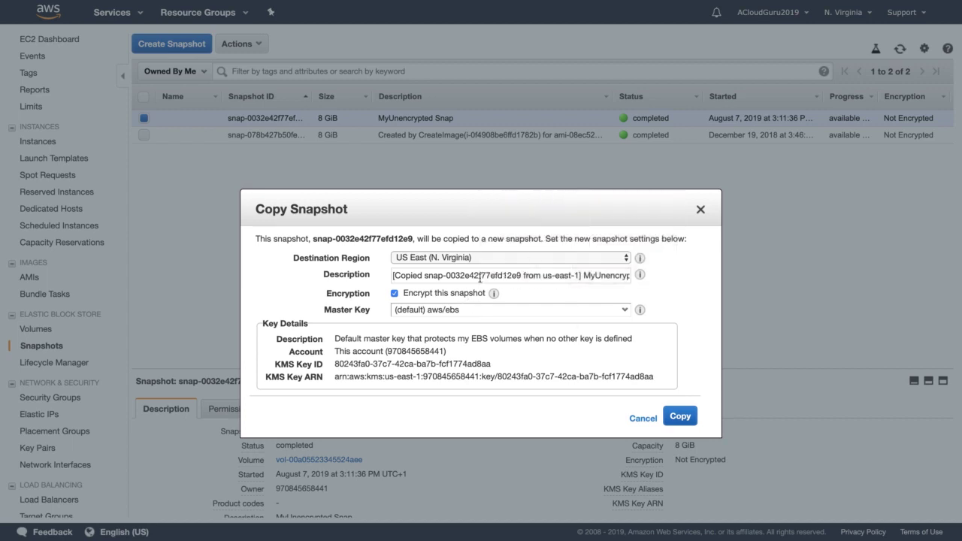
{"action": "left_click", "coordinate": [473, 275]}
{"action": "triple_click", "coordinate": [473, 276]}
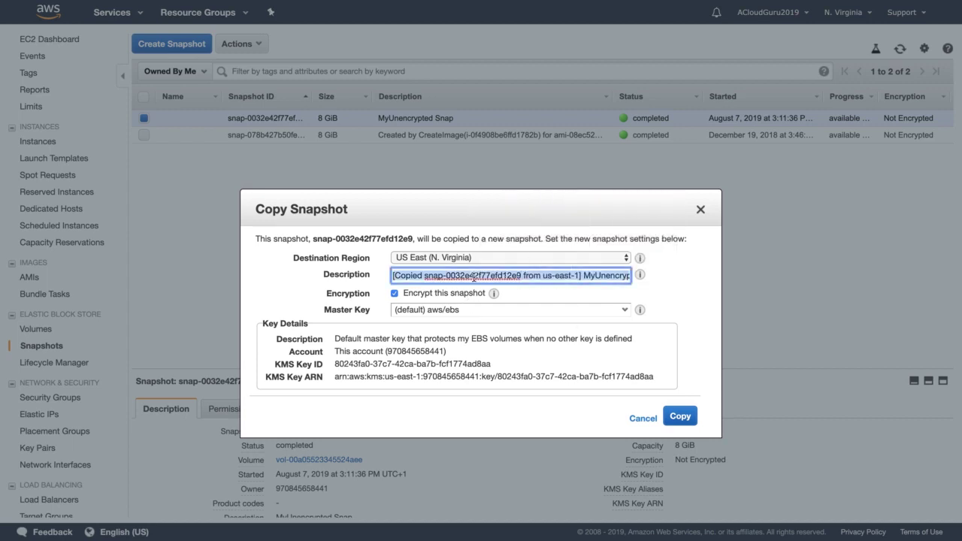
{"action": "key", "text": "BackSpace"}
{"action": "type", "text": "Encr"}
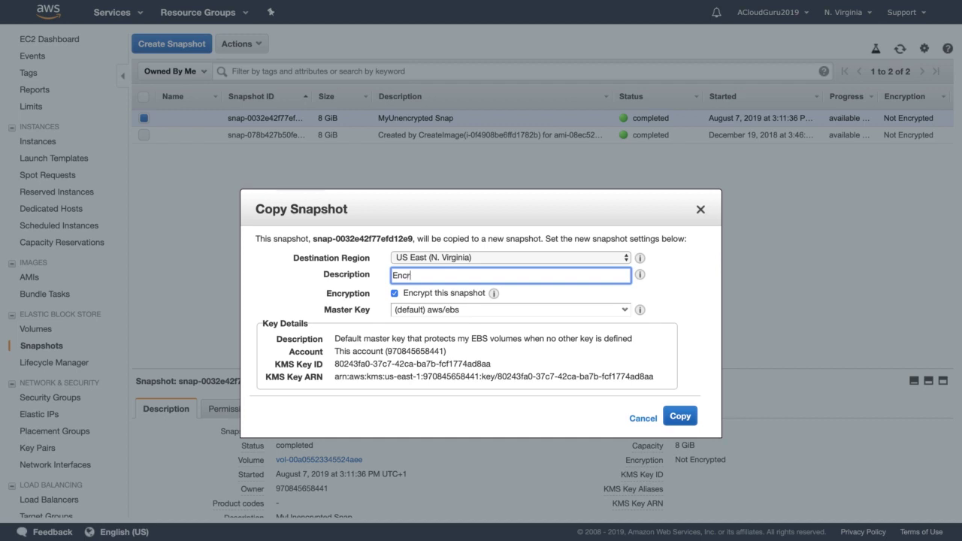
{"action": "type", "text": "yptedSnap"}
{"action": "left_click", "coordinate": [690, 416]}
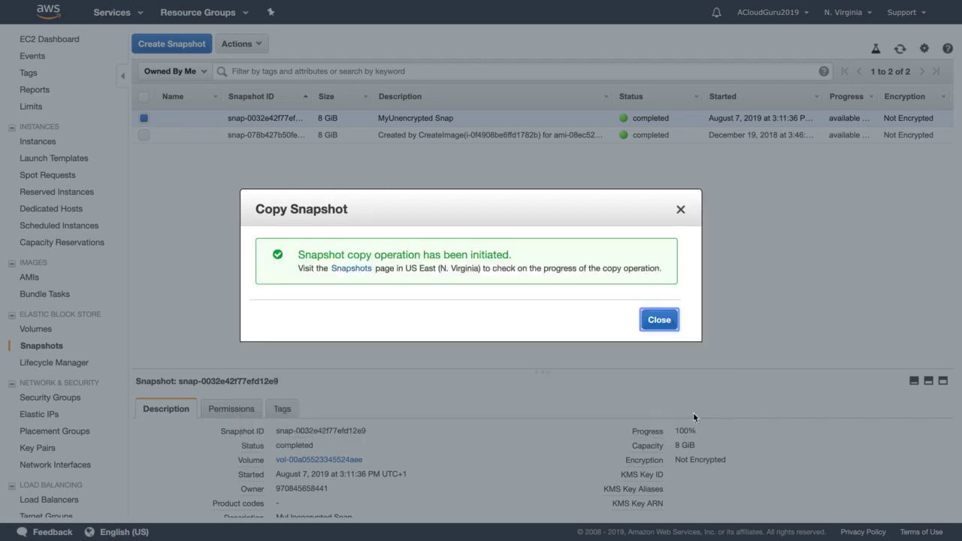
- Create an image named "MyEncryptedImage" from the completed EncryptedSnap snapshot, keeping the default image settings
{"action": "left_click", "coordinate": [660, 321]}
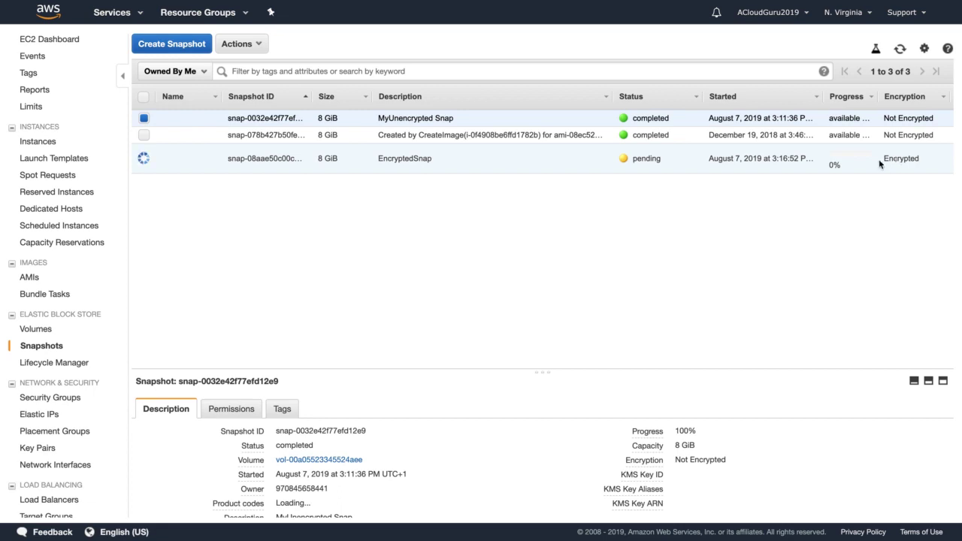
{"action": "left_click", "coordinate": [444, 155]}
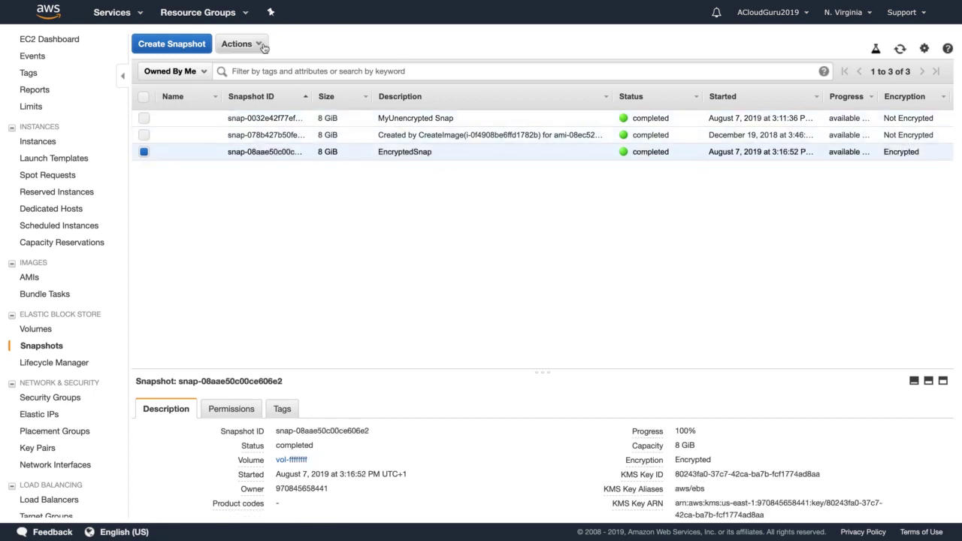
{"action": "left_click", "coordinate": [239, 45]}
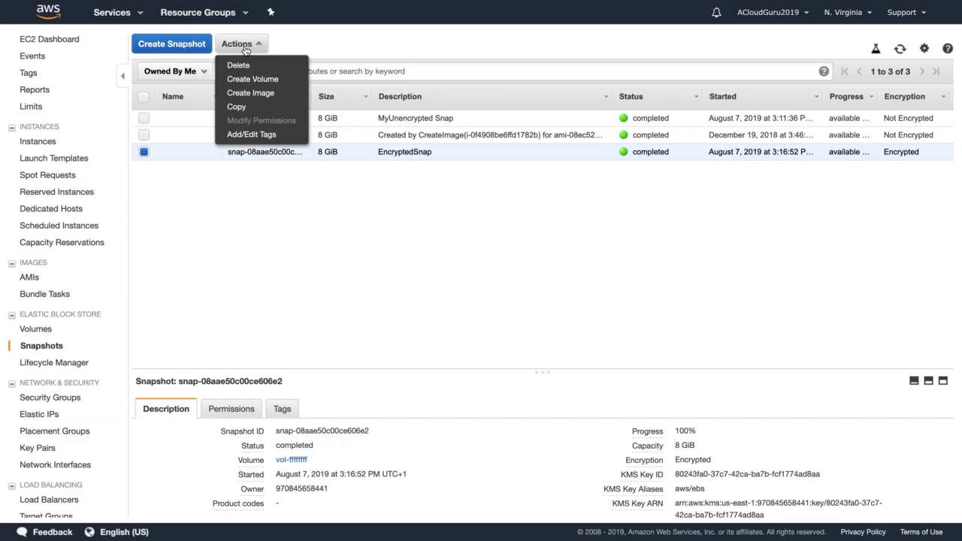
{"action": "left_click", "coordinate": [255, 94]}
{"action": "left_click", "coordinate": [199, 187]}
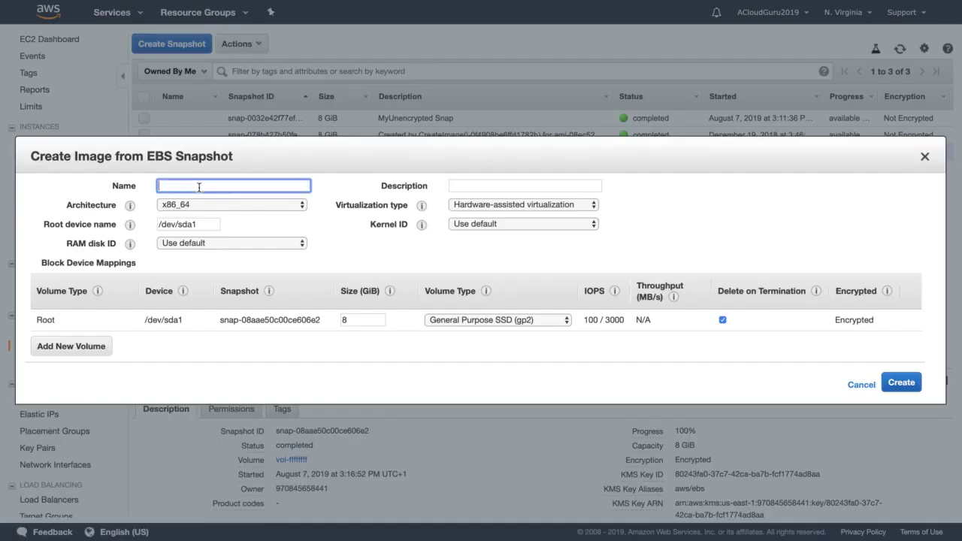
{"action": "type", "text": "MyEncer"}
{"action": "type", "text": "ptedImage"}
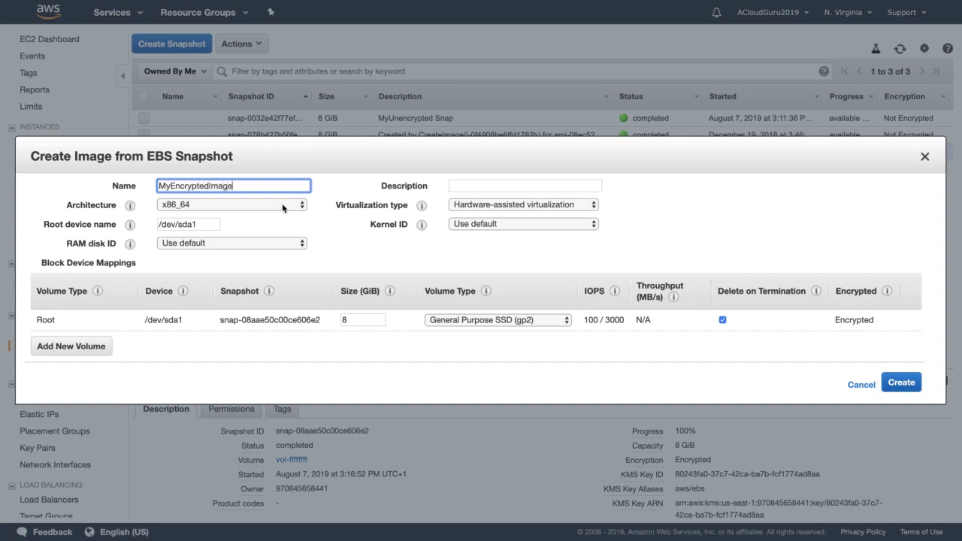
{"action": "left_click", "coordinate": [901, 382]}
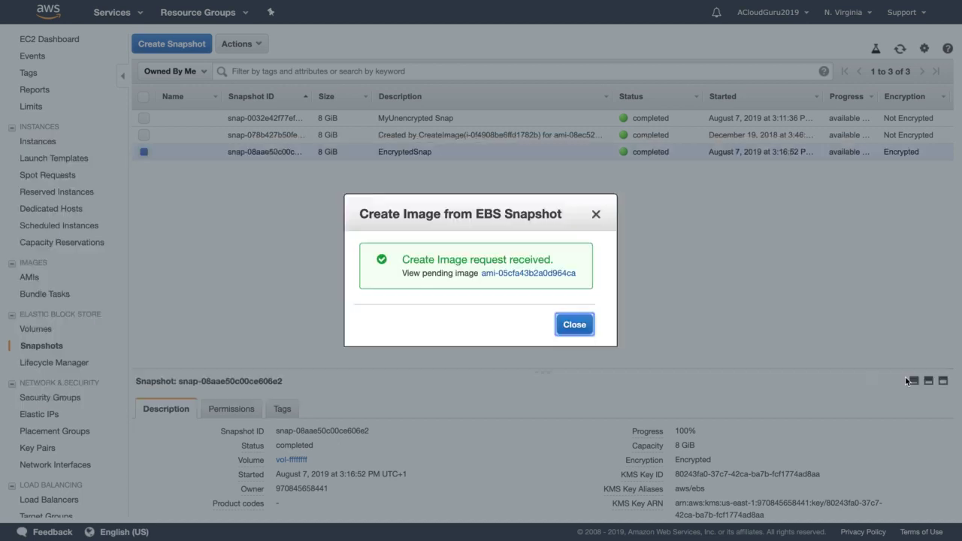
{"action": "left_click", "coordinate": [572, 324]}
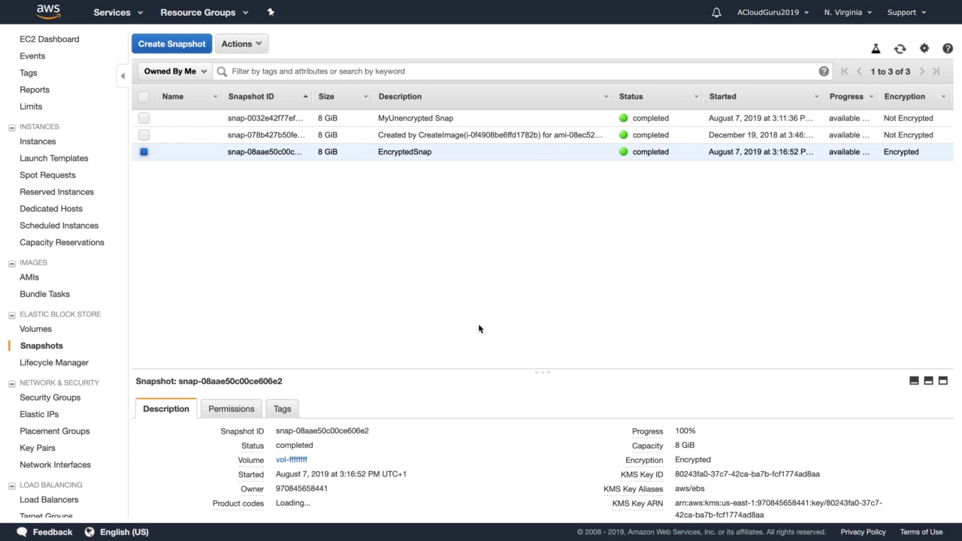
- Start launching a t2.micro instance from the MyEncryptedImage AMI, keep the default instance details, and proceed to the storage settings
{"action": "left_click", "coordinate": [33, 279]}
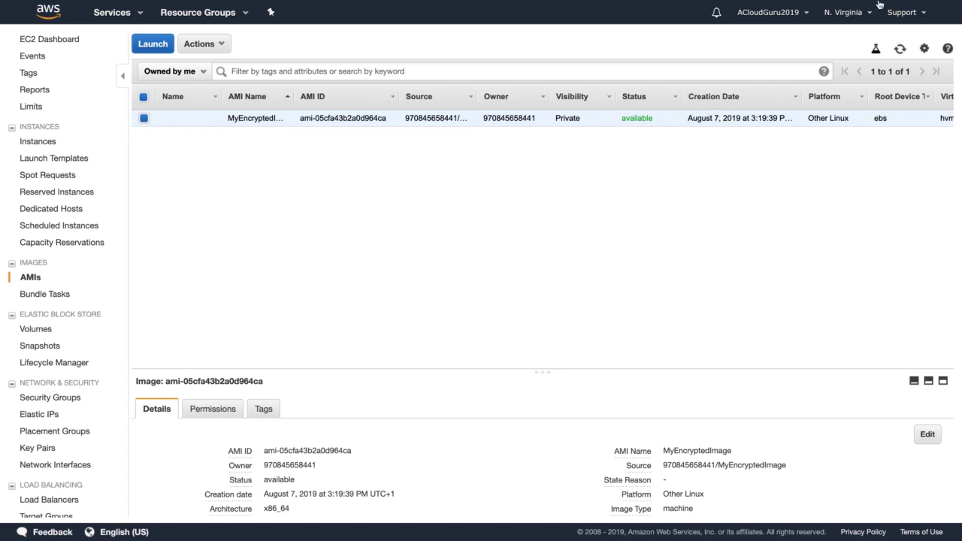
{"action": "left_click", "coordinate": [899, 49]}
{"action": "left_click", "coordinate": [153, 47]}
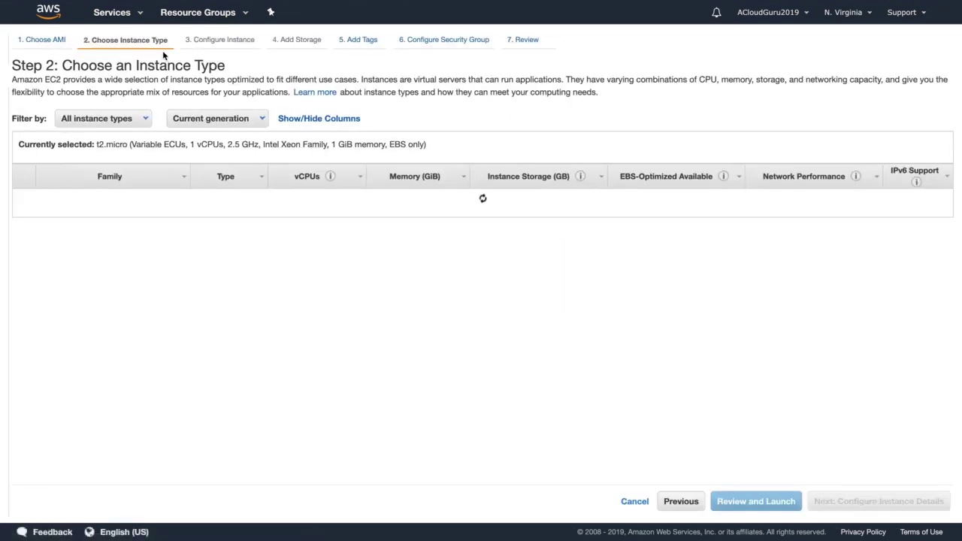
{"action": "left_click", "coordinate": [877, 503]}
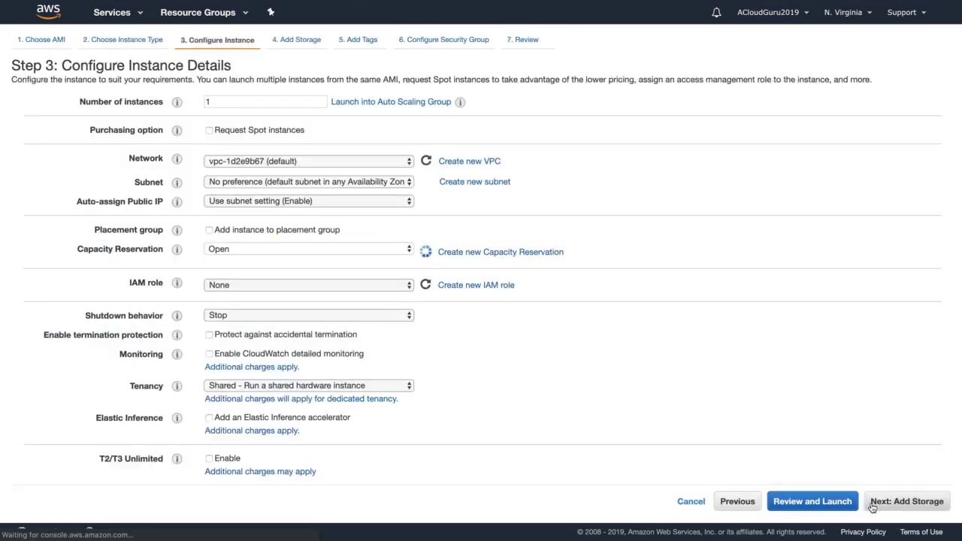
{"action": "left_click", "coordinate": [902, 497]}
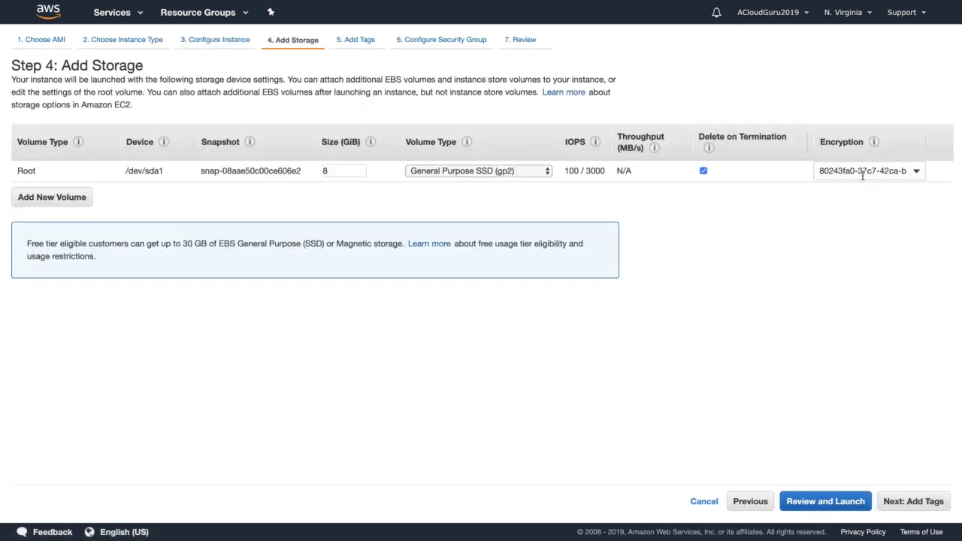
- Try to set the root volume's encryption to Not Encrypted, and cancel the instance launch
{"action": "left_click", "coordinate": [918, 172]}
{"action": "left_click", "coordinate": [801, 249]}
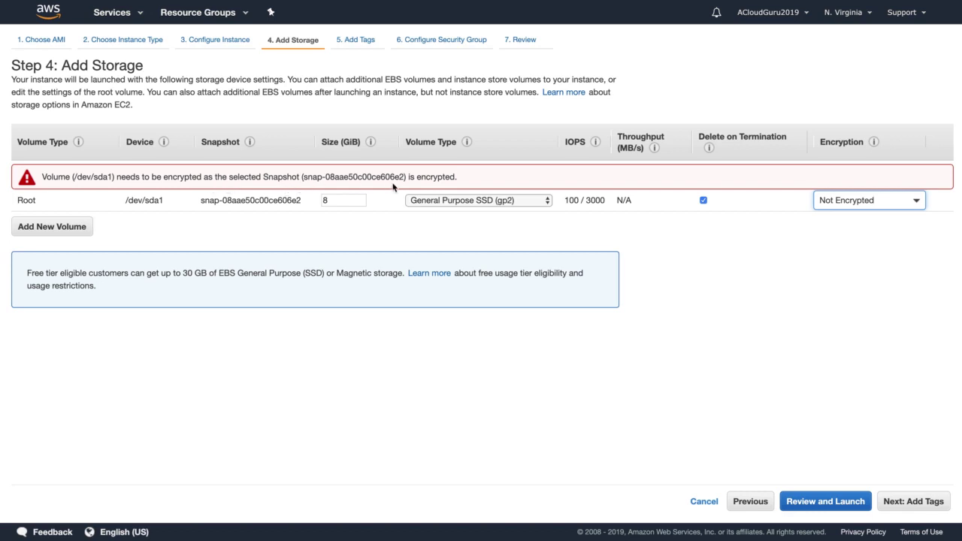
{"action": "left_click", "coordinate": [709, 232]}
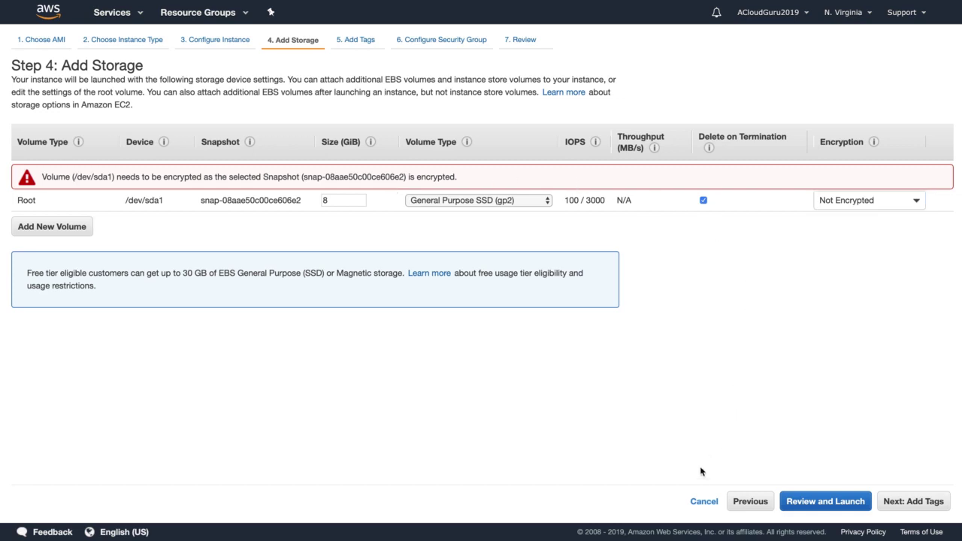
{"action": "left_click", "coordinate": [702, 502]}
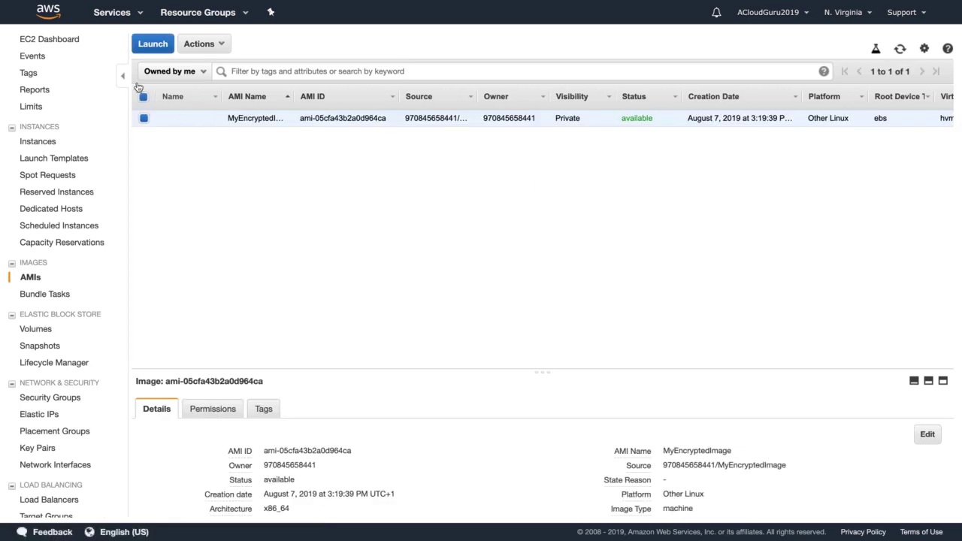
- Terminate the running UnencryptedRDV instance
{"action": "left_click", "coordinate": [39, 142]}
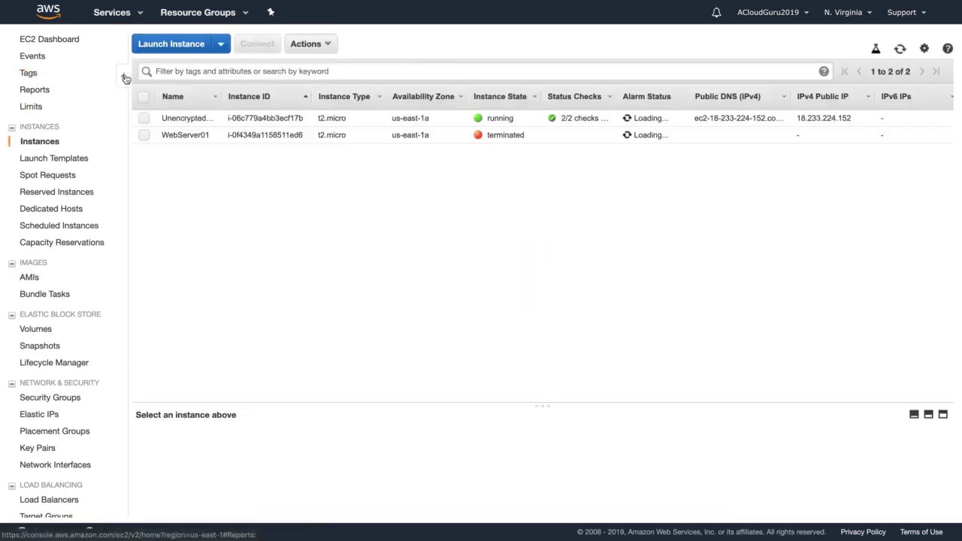
{"action": "left_click", "coordinate": [144, 118]}
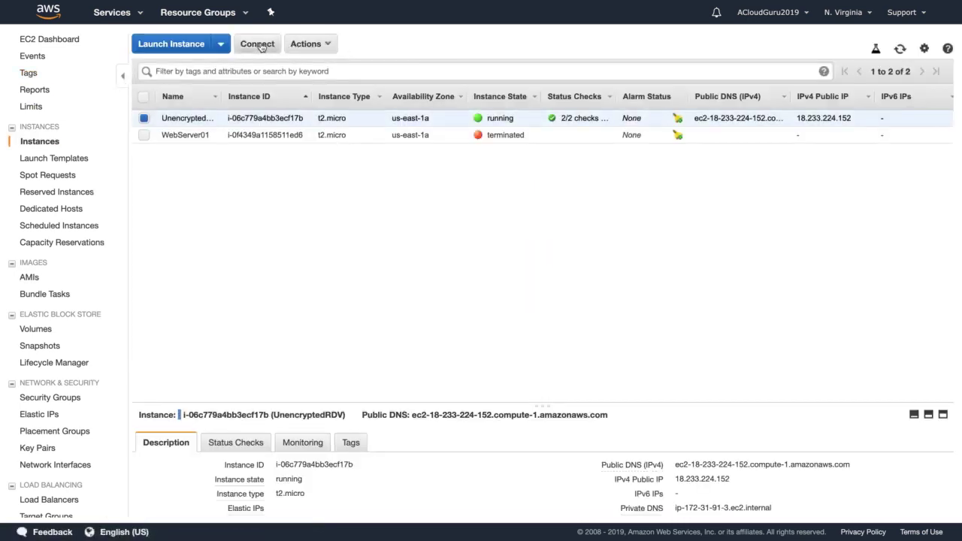
{"action": "left_click", "coordinate": [306, 45]}
{"action": "mouse_move", "coordinate": [334, 124]}
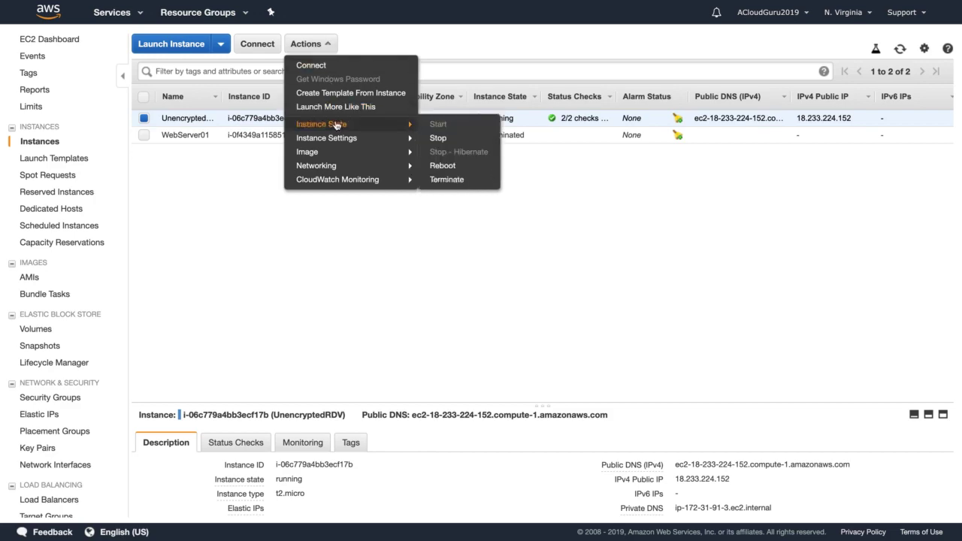
{"action": "left_click", "coordinate": [453, 180]}
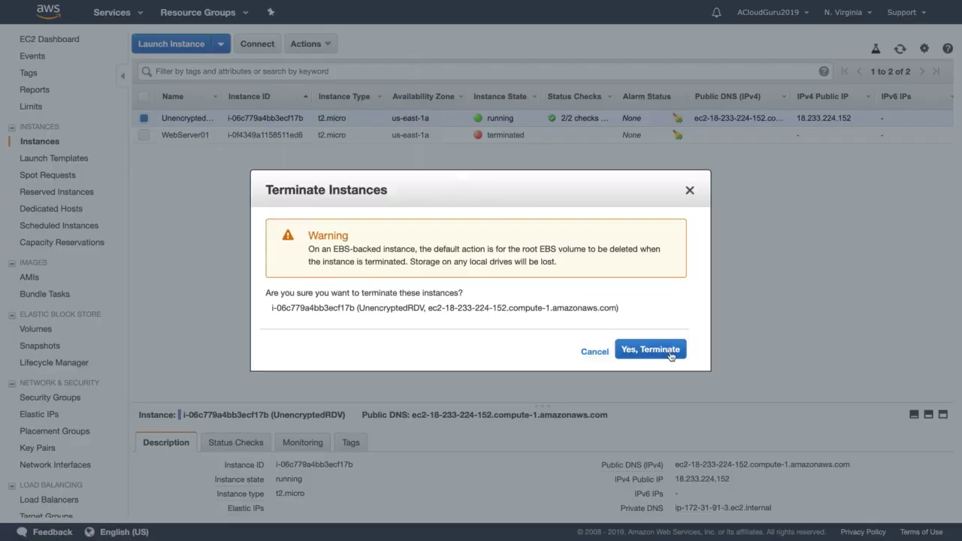